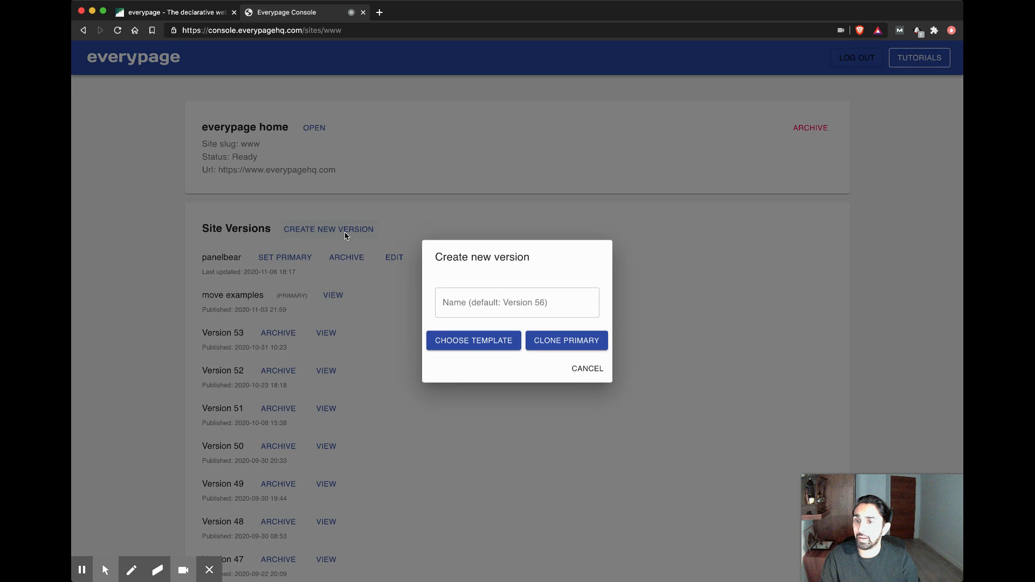
Create a new site version under the default name by cloning the primary version, and open it for editing.
left_click(533, 340)
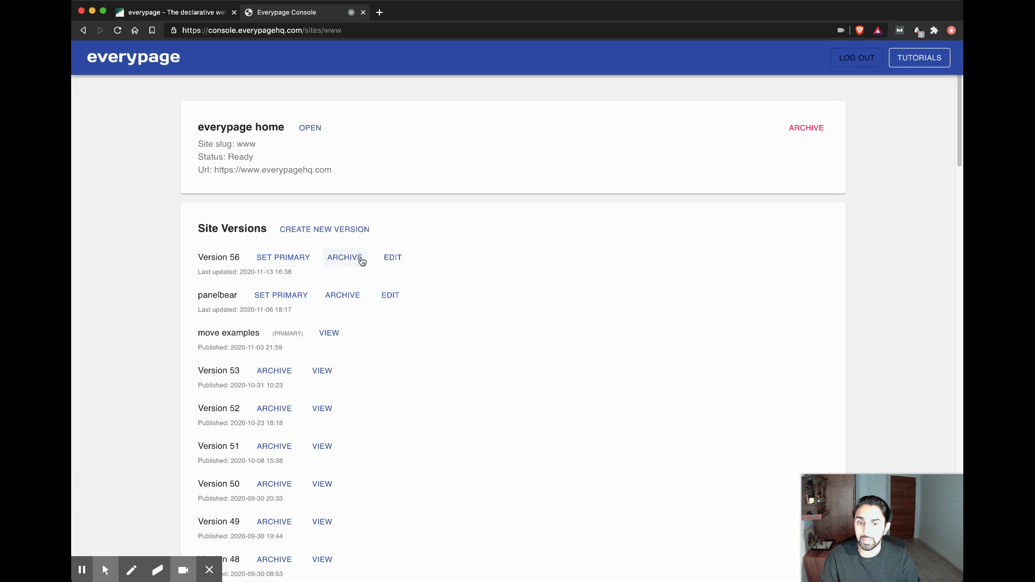
left_click(389, 257)
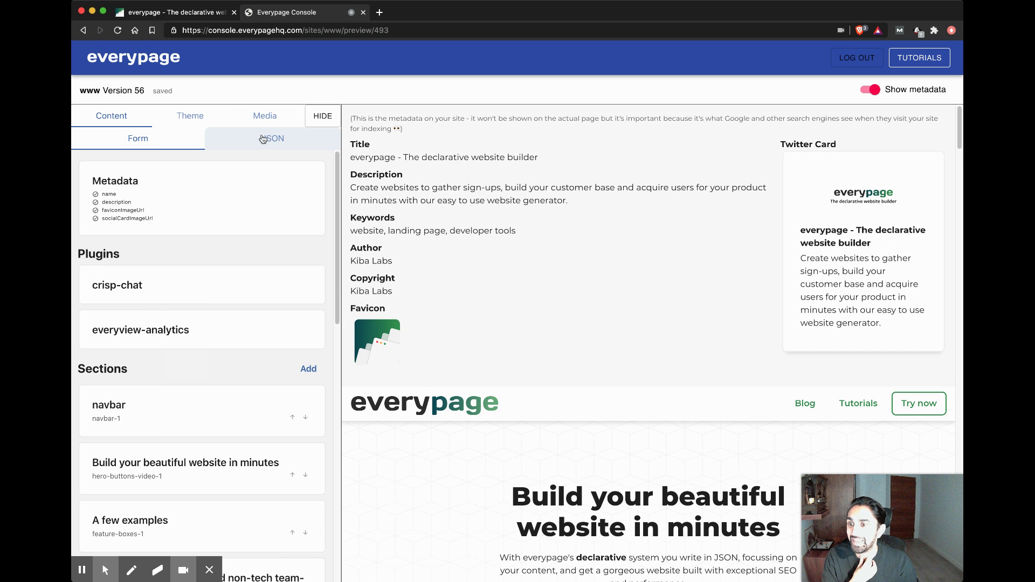
Add a Testimonial Avatars 1 section from the Testimonials category to the site version.
left_click(307, 368)
scroll(358, 363, "down", 3)
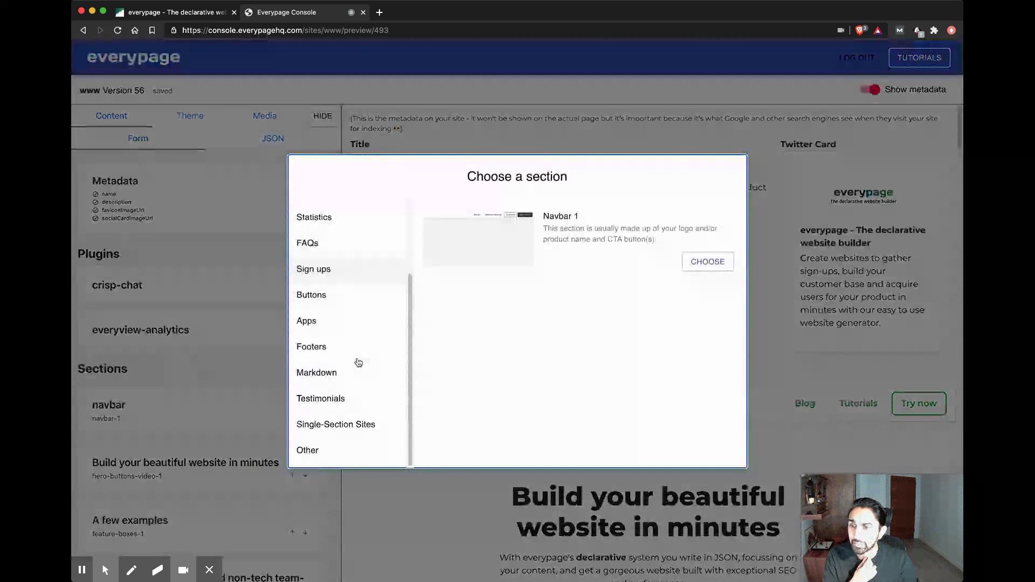
left_click(343, 400)
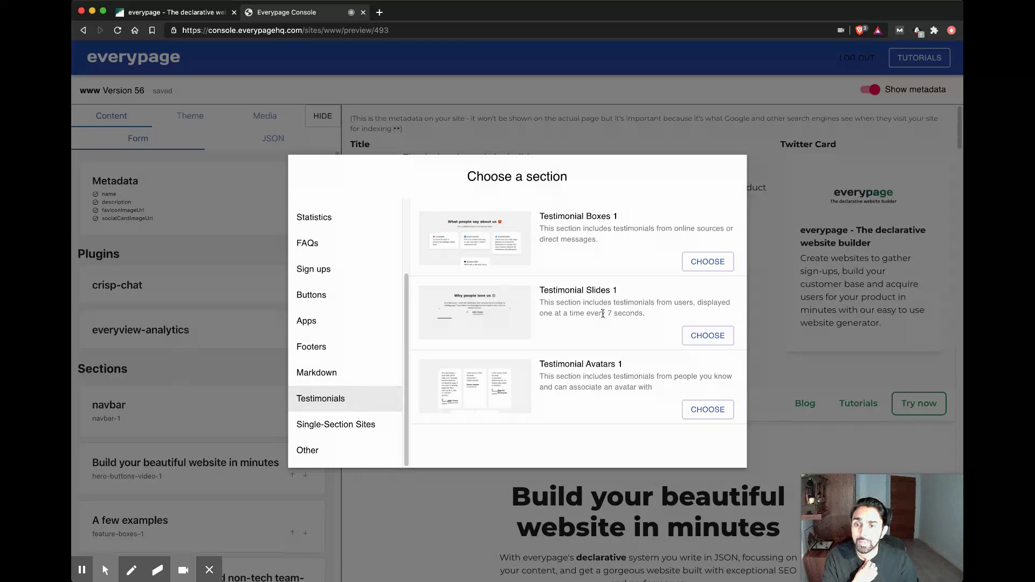
left_click(706, 409)
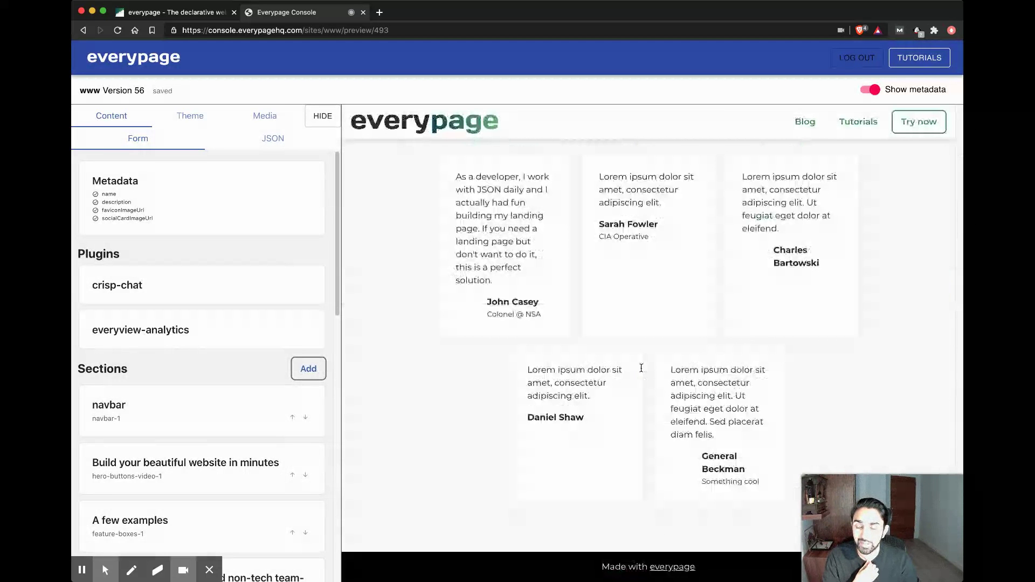
scroll(278, 342, "down", 8)
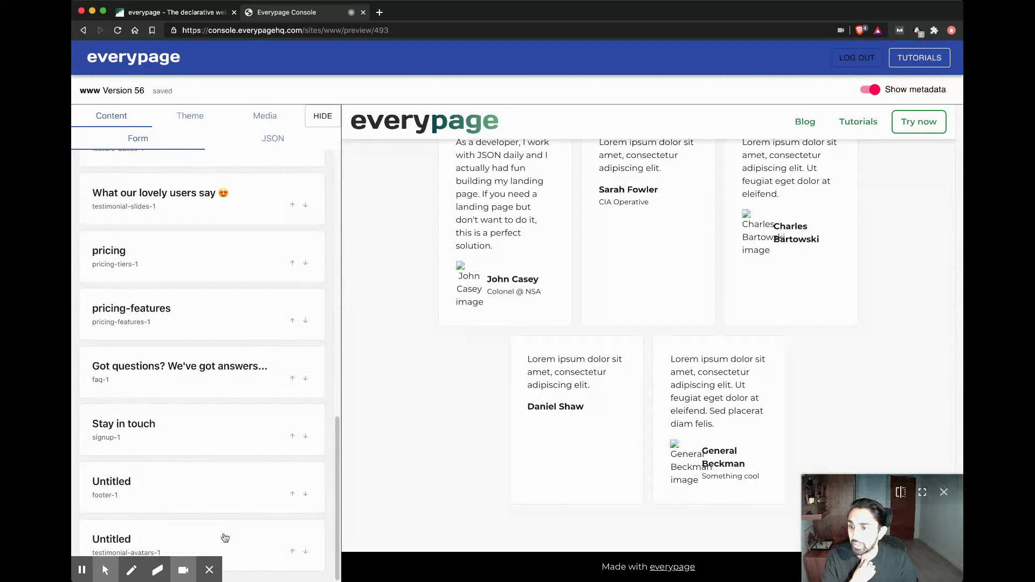
Show the JSON definition of the new testimonial-avatars-1 section, including its boxes.
left_click(271, 138)
scroll(285, 399, "down", 20)
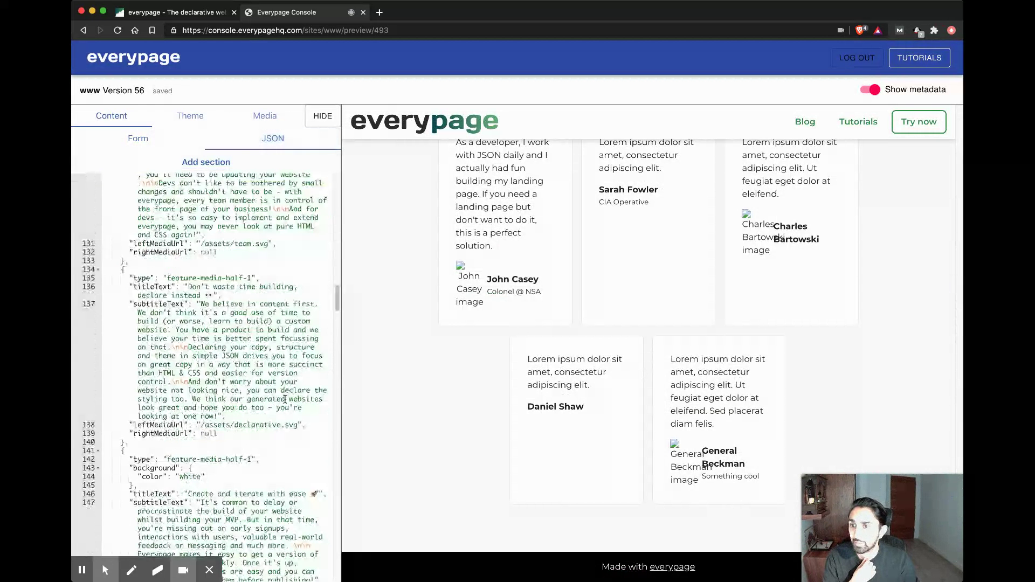
scroll(582, 288, "up", 1)
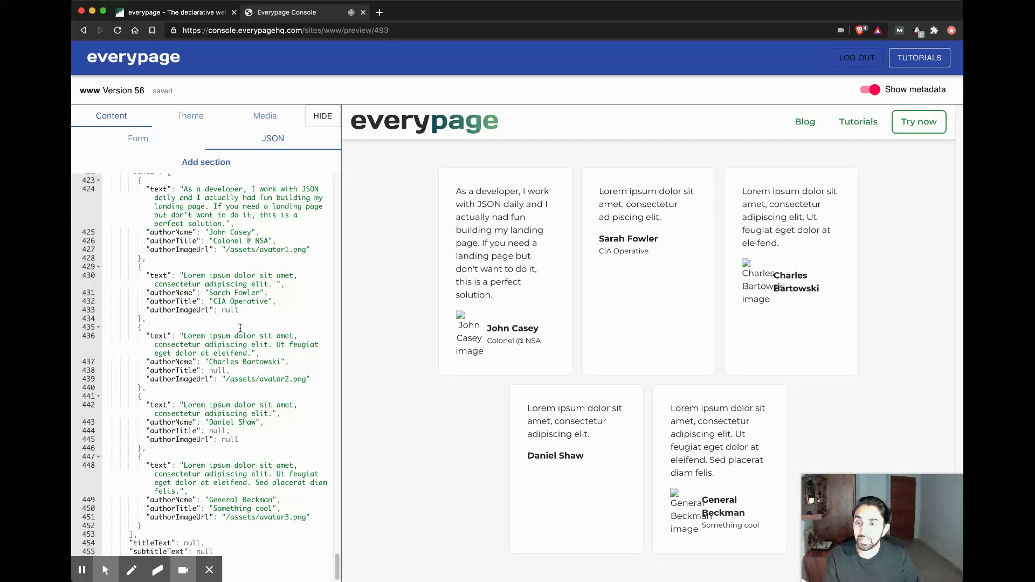
scroll(227, 306, "up", 1)
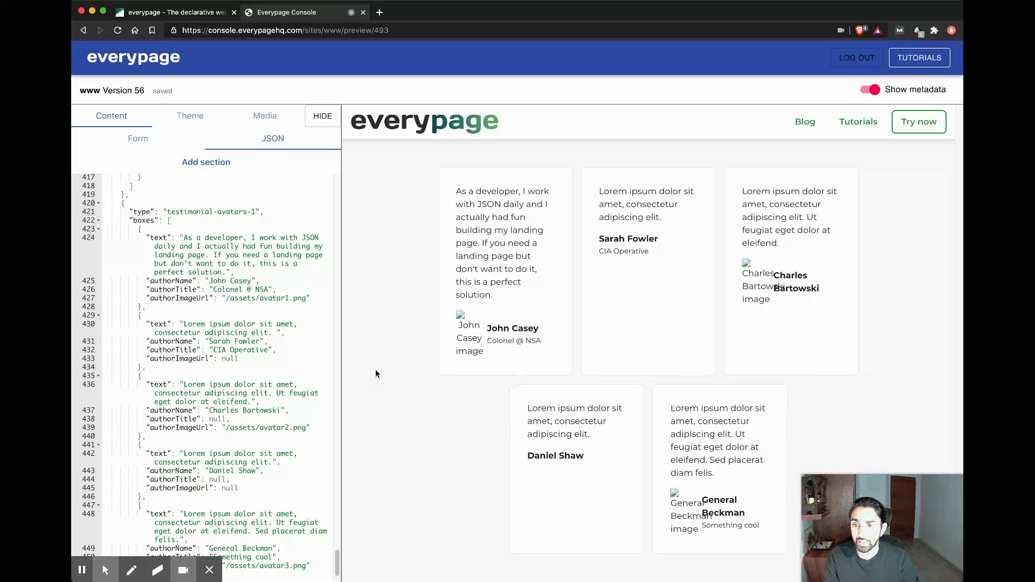
Upload the three portrait photos to the site's media assets.
left_click(265, 122)
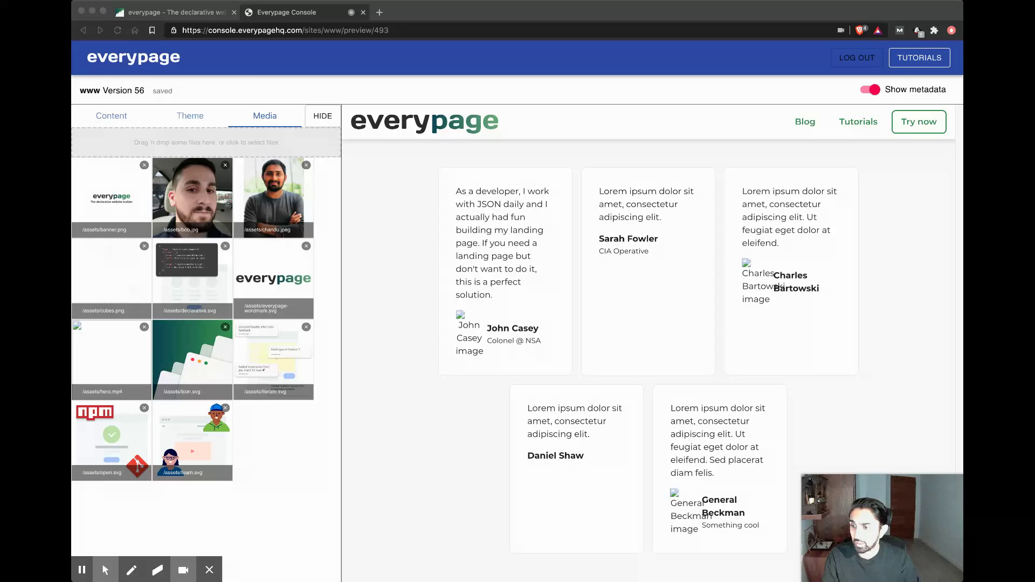
left_click_drag(237, 84, 224, 152)
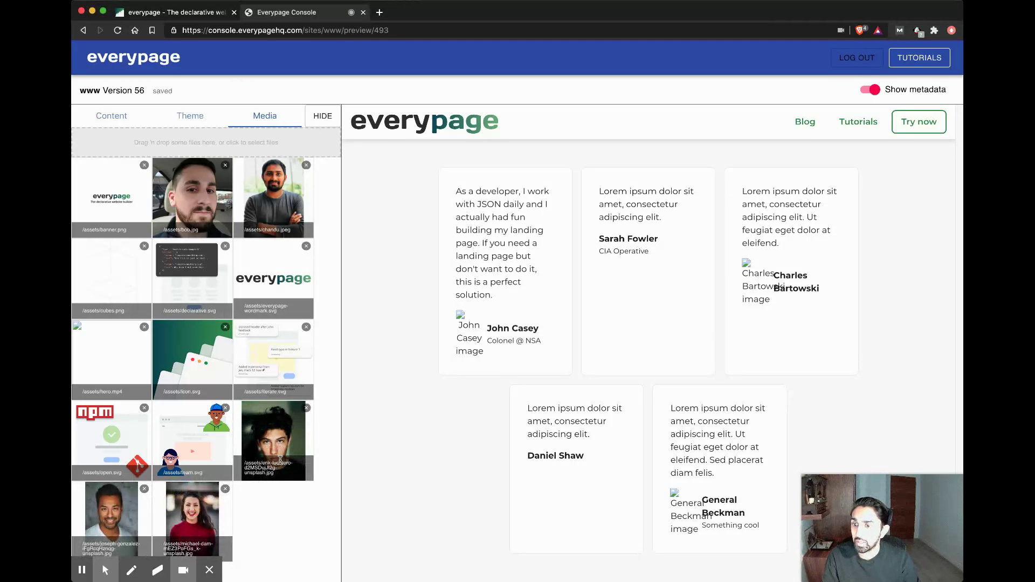
Set the authorImageUrl of the last avatar testimonial to the asset path of the uploaded dark-haired man's portrait.
triple_click(273, 474)
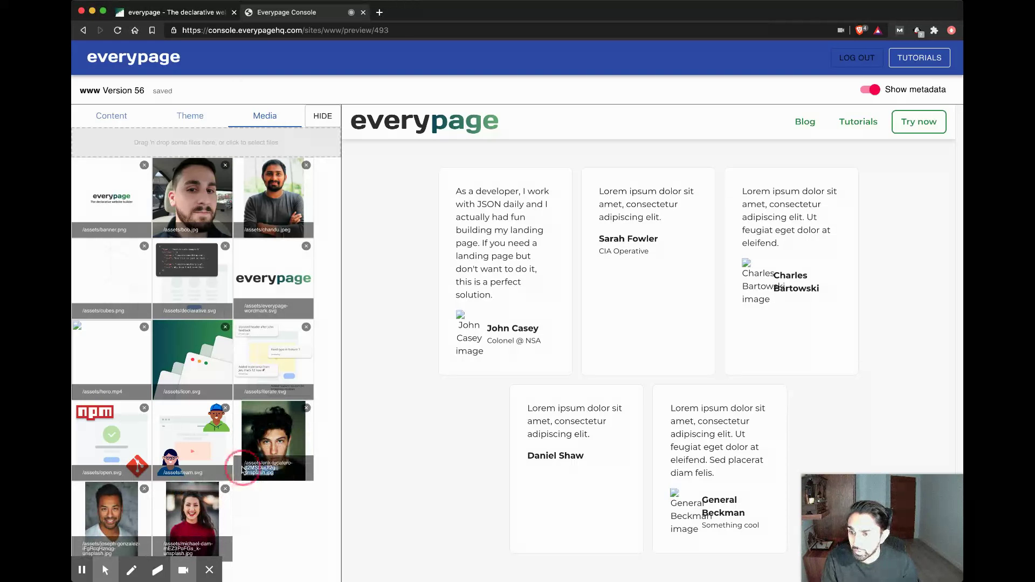
left_click(112, 116)
scroll(281, 469, "down", 2)
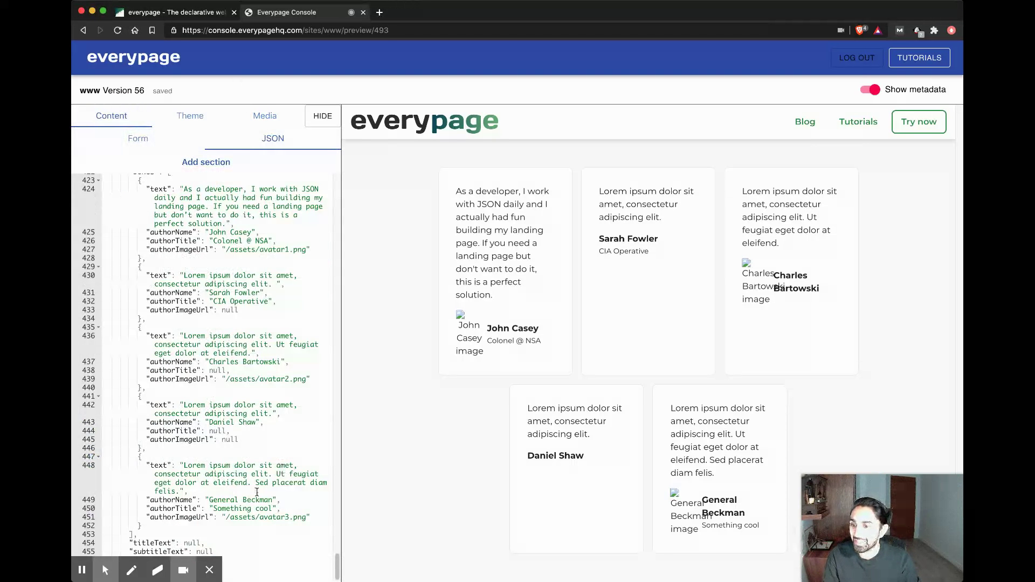
left_click_drag(261, 517, 307, 517)
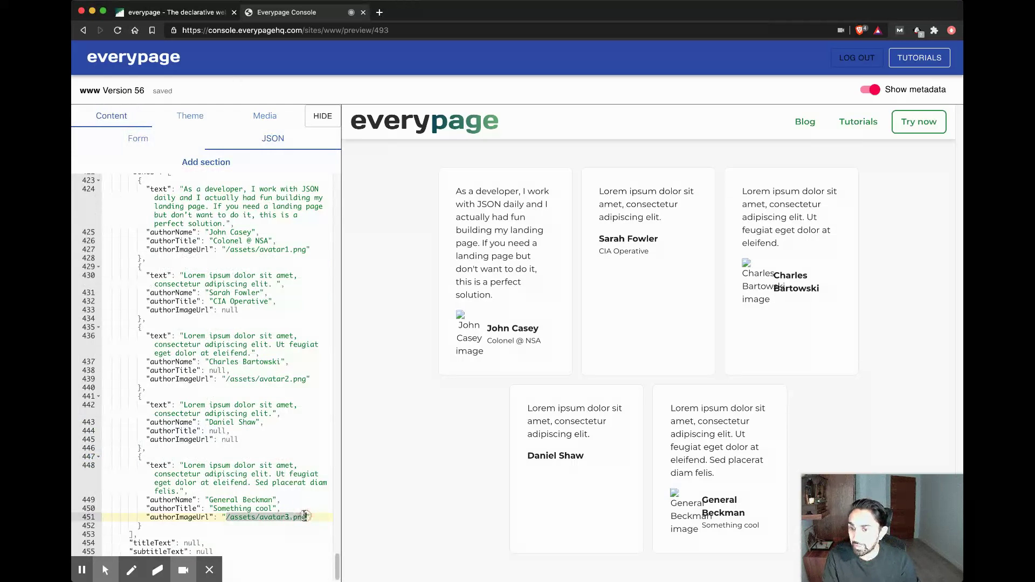
type("erik-lucatero-d2MSDujJl2g-unsplash.jpg")
Set the third avatar testimonial's authorImageUrl to the asset path of the woman's portrait and delete the fourth testimonial, which has no image.
left_click(263, 114)
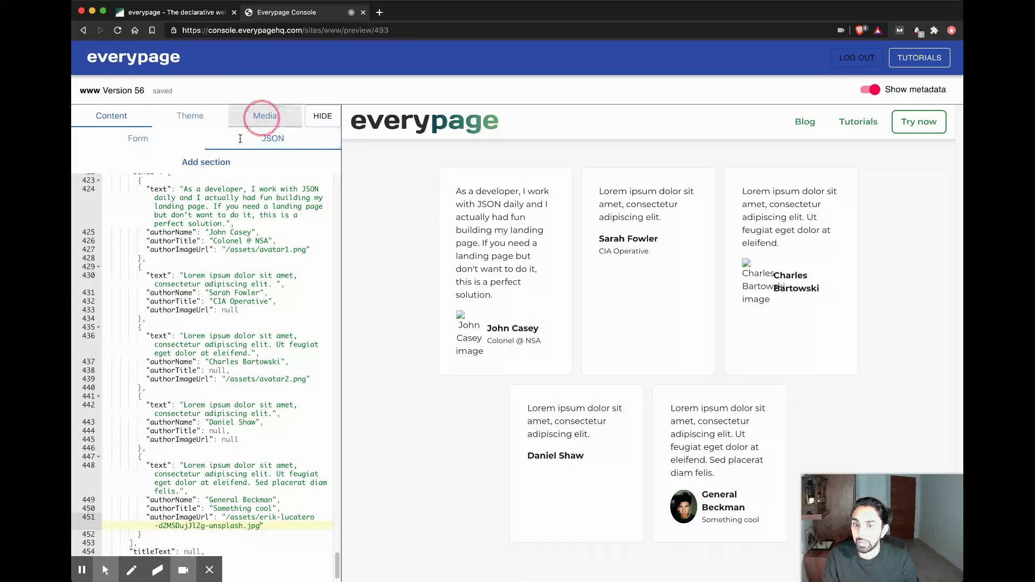
left_click_drag(158, 539, 216, 558)
key("ctrl+c")
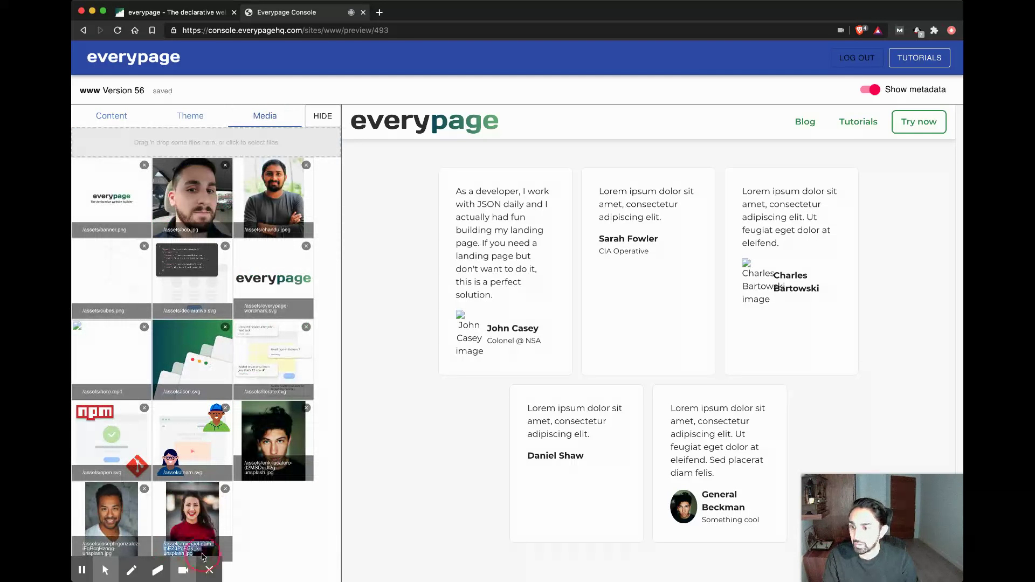
left_click(128, 115)
left_click_drag(226, 380, 305, 379)
key("ctrl+v")
left_click_drag(147, 459, 147, 398)
key("BackSpace")
Set the first avatar testimonial's authorImageUrl to the asset path of the smiling man's portrait and delete the second testimonial, which has no image.
left_click(254, 111)
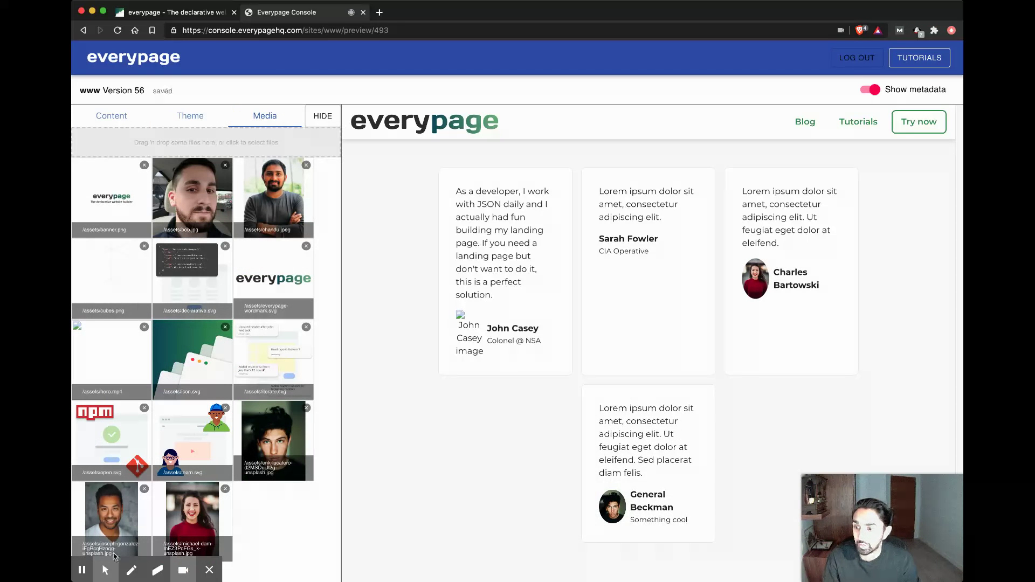
triple_click(82, 547)
key("ctrl+c")
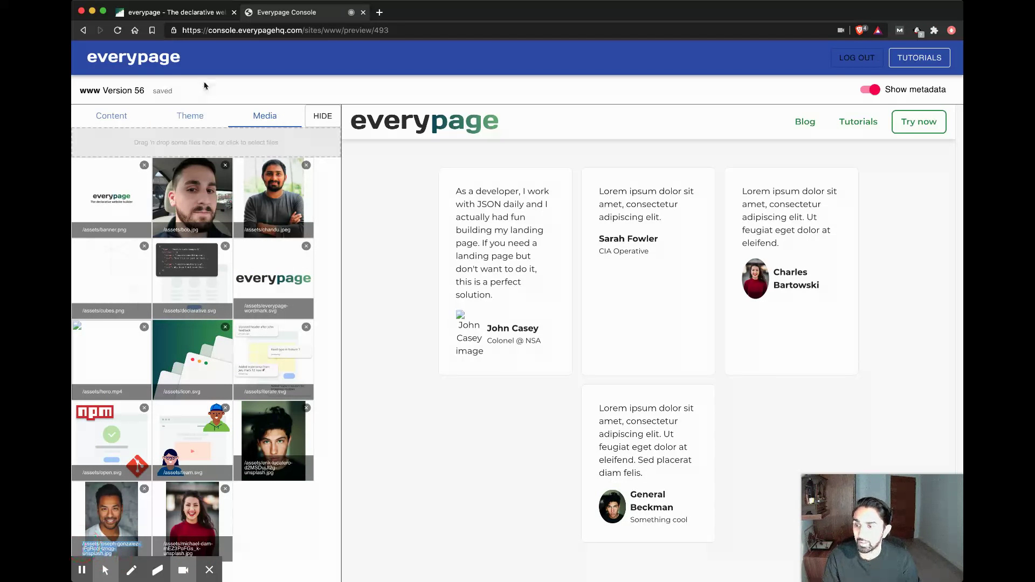
left_click(125, 116)
left_click_drag(226, 293, 307, 292)
key("ctrl+v")
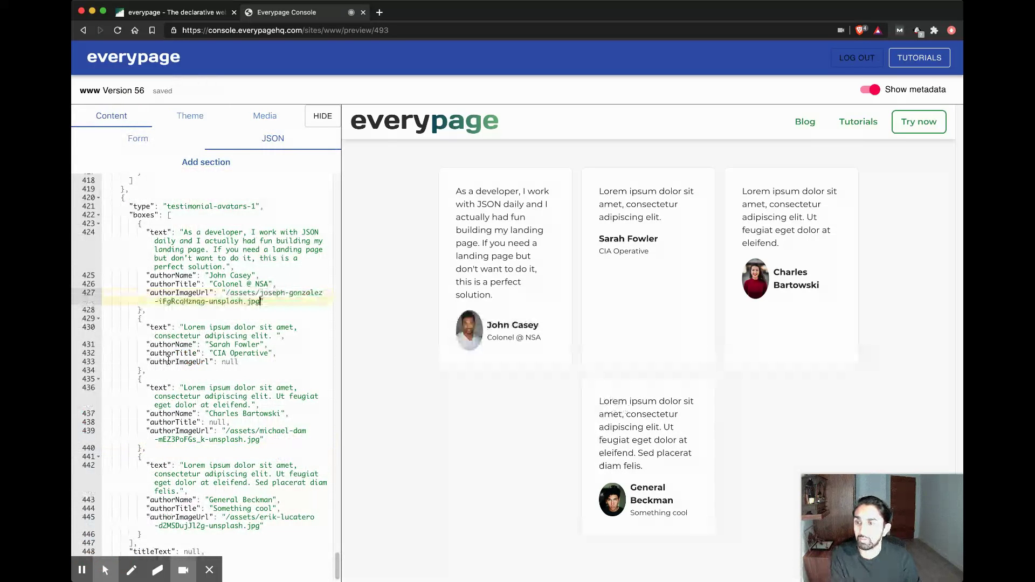
left_click_drag(146, 371, 152, 312)
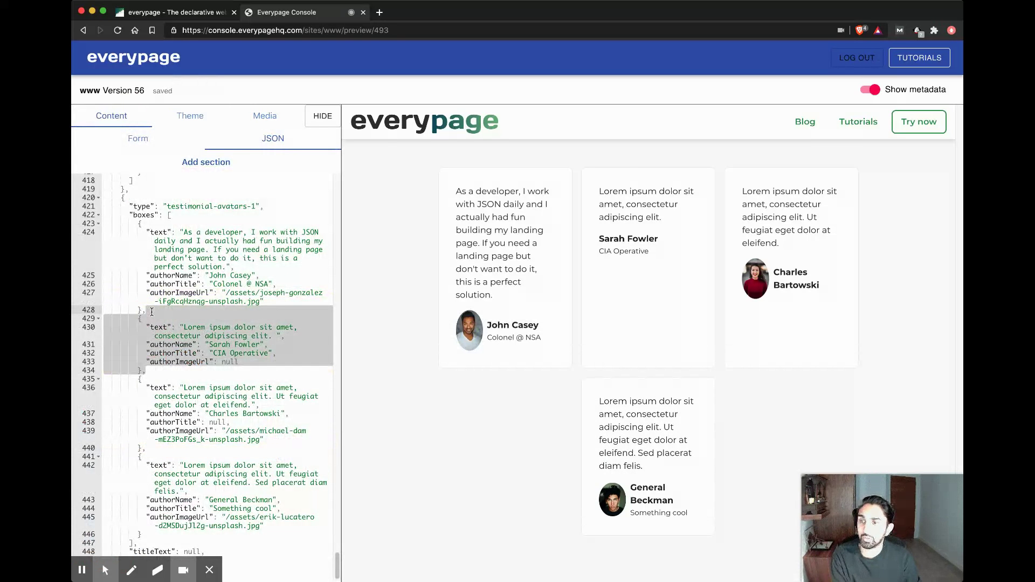
key("BackSpace")
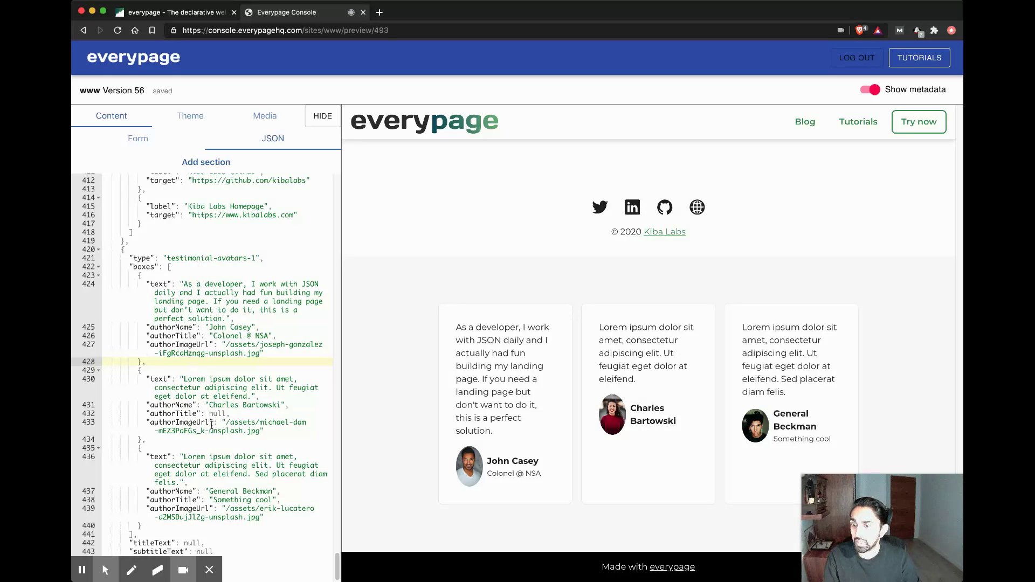
Set the testimonial-avatars-1 section's titleText to "What our users say about us".
double_click(193, 542)
type("\"")
type("What your")
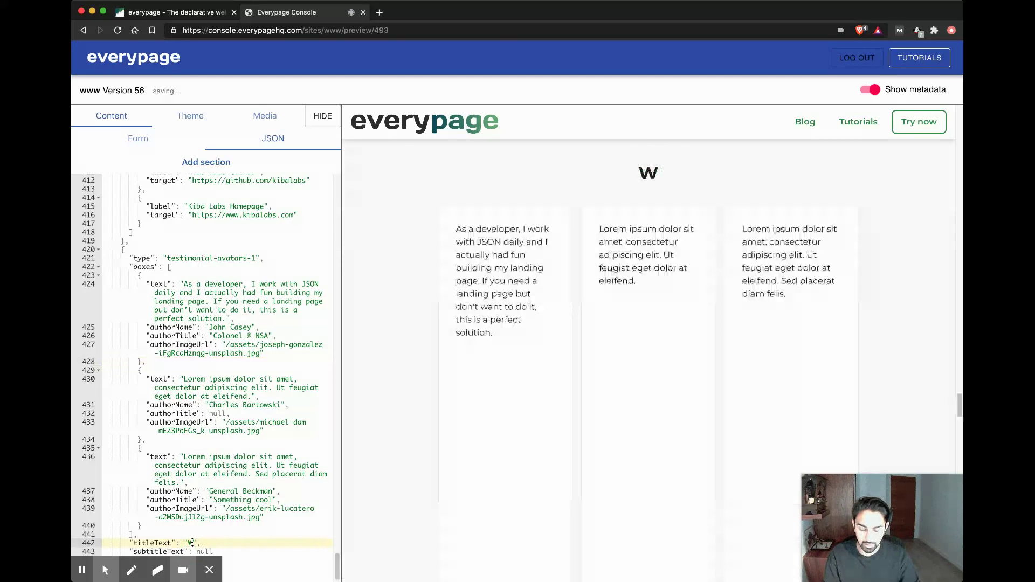
key("BackSpace")
key("BackSpace")
key("BackSpace")
key("BackSpace")
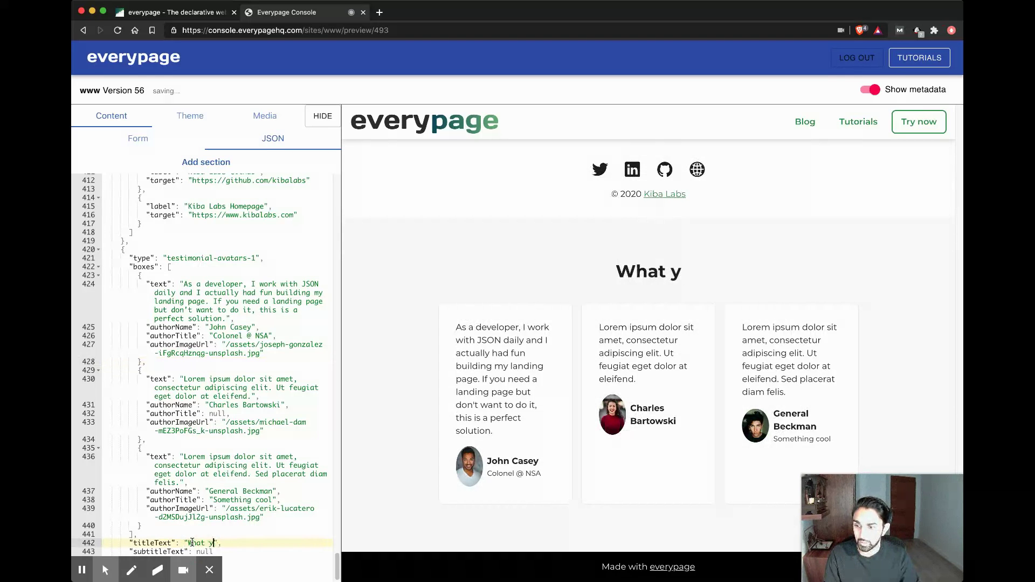
key("BackSpace")
type("our users sa")
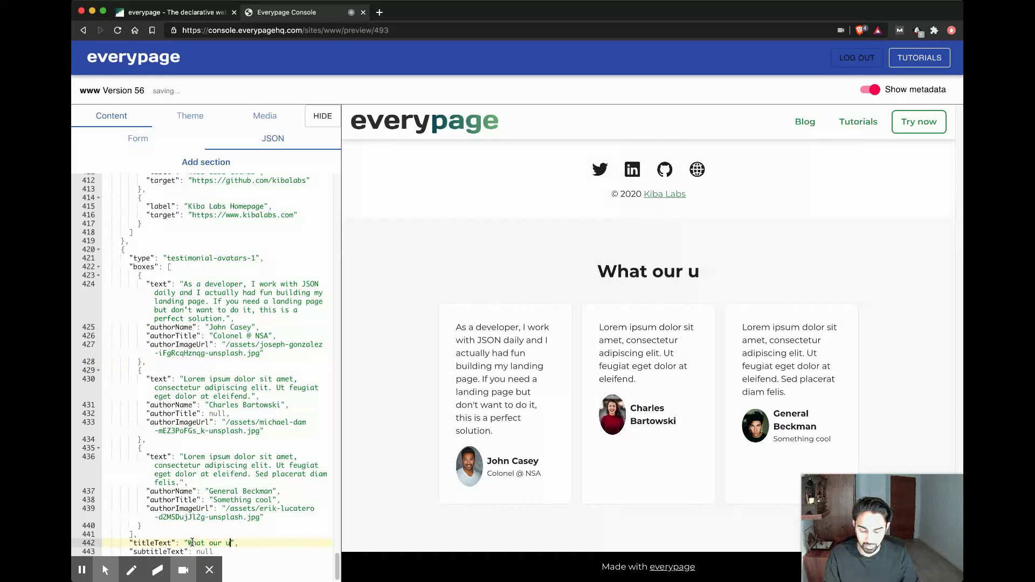
type("y about us")
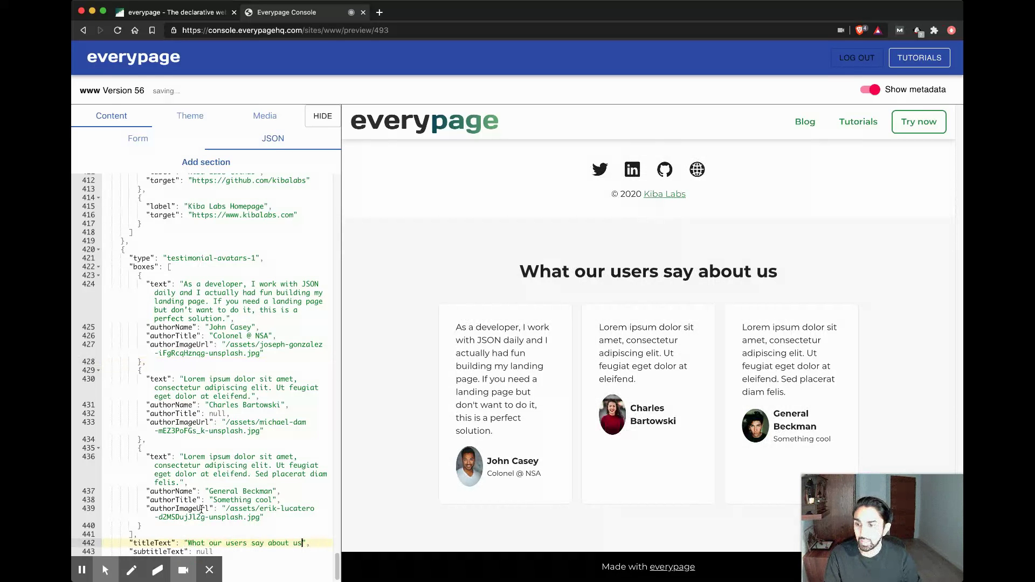
Set the testimonial-avatars-1 section's subtitleText to "We love them and they love us".
key("Down")
double_click(206, 552)
key("BackSpace")
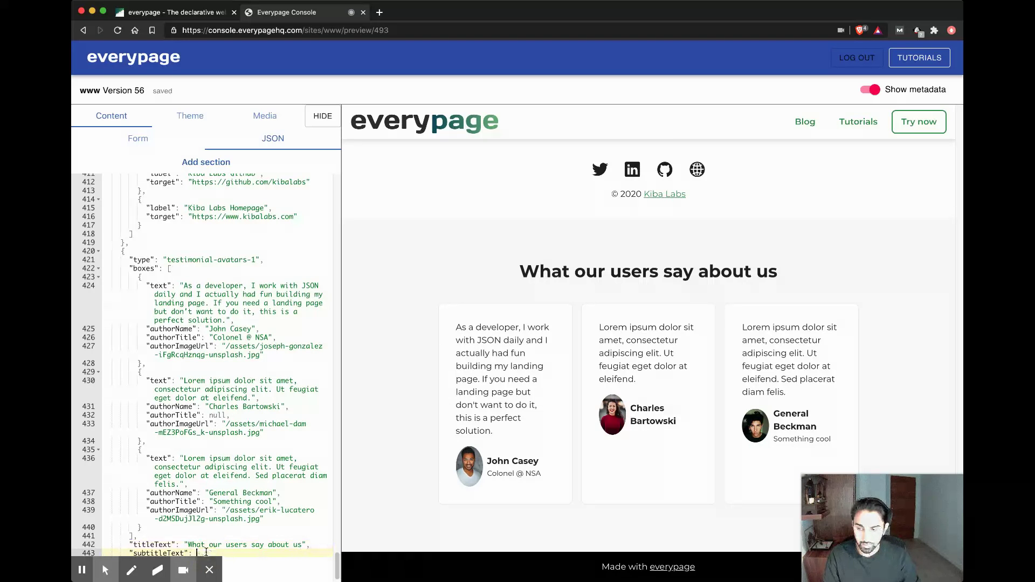
type("\"W")
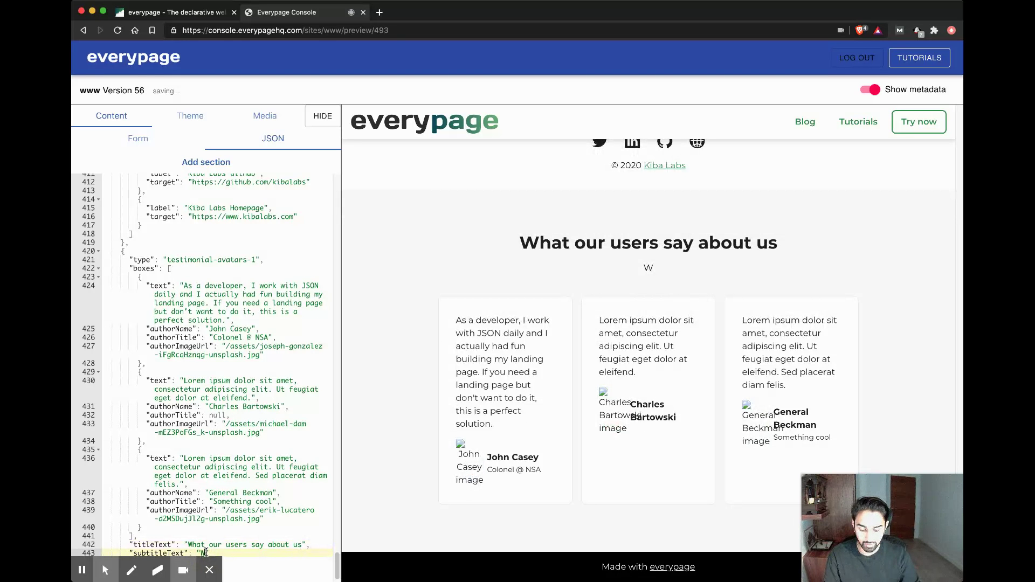
type("e love them and they love us")
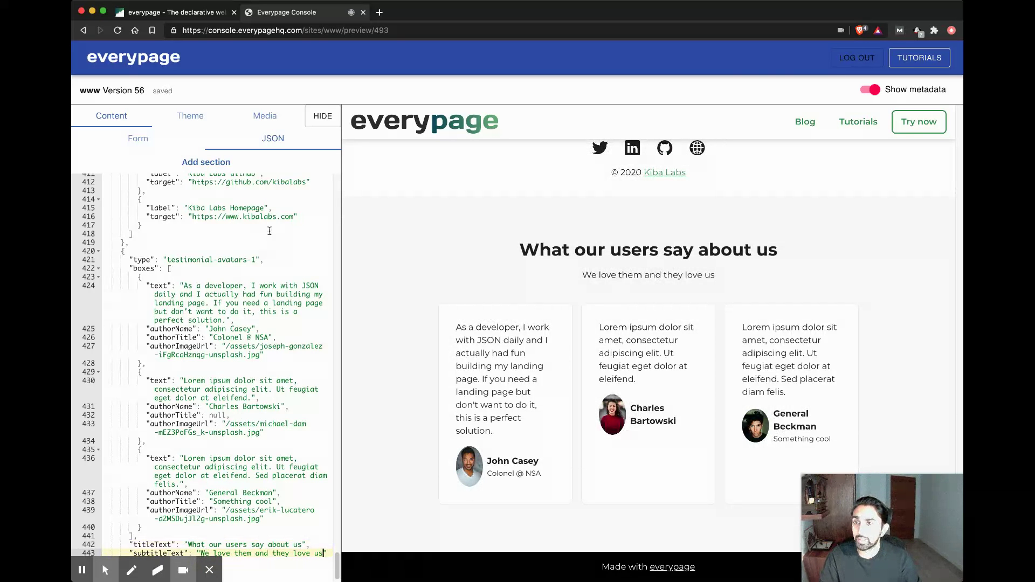
Add a Testimonial Slides 1 section and go to its JSON definition.
left_click(232, 163)
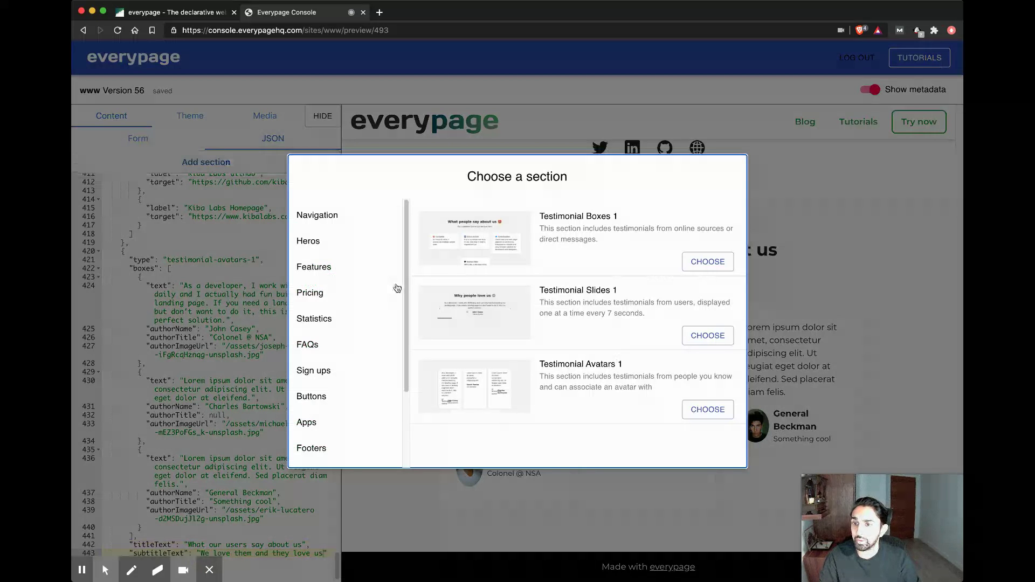
left_click(708, 336)
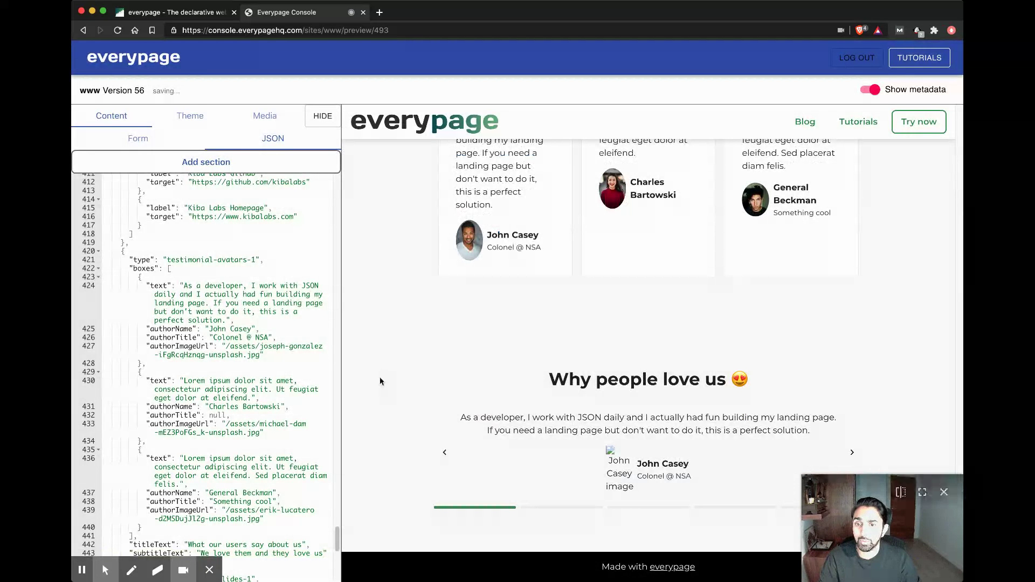
scroll(193, 375, "down", 5)
scroll(155, 400, "down", 3)
Replace all slides in the testimonial-slides-1 section with a copy of the three avatar testimonials, and preview the second slide.
scroll(151, 420, "up", 4)
left_click_drag(143, 427, 145, 307)
key("super+c")
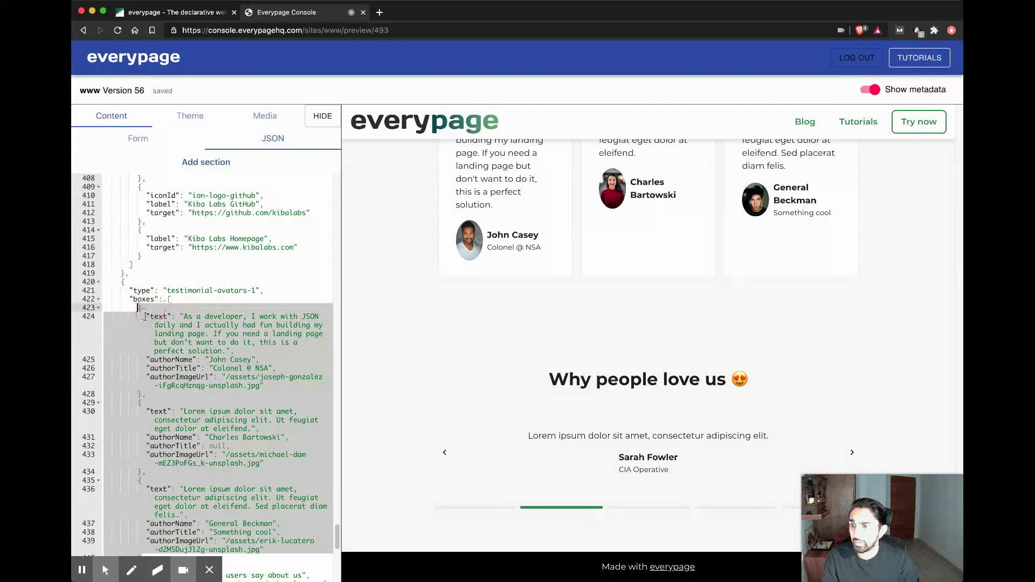
scroll(213, 360, "down", 6)
scroll(205, 371, "down", 2)
left_click_drag(143, 527, 137, 184)
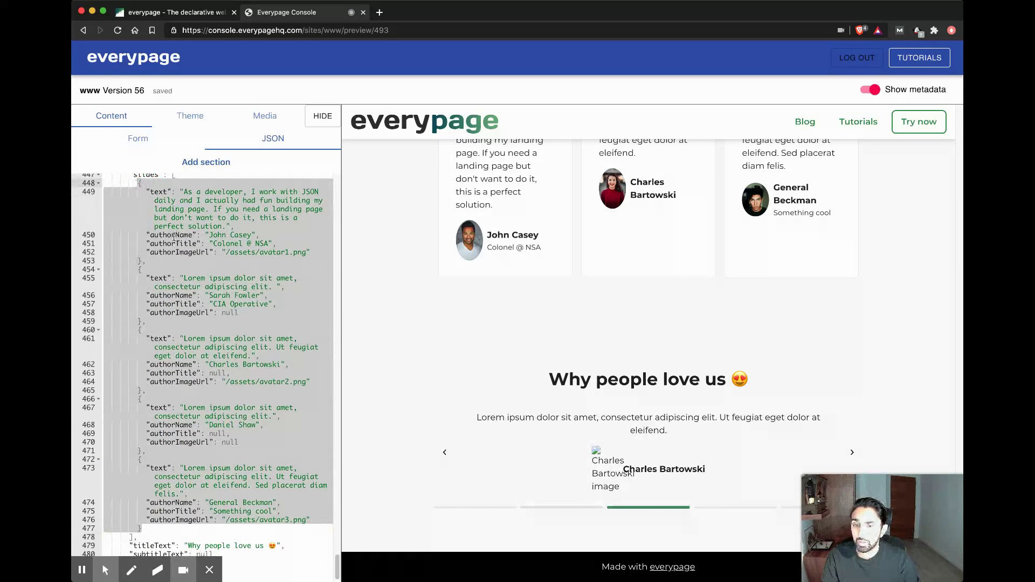
key("super+v")
left_click(615, 509)
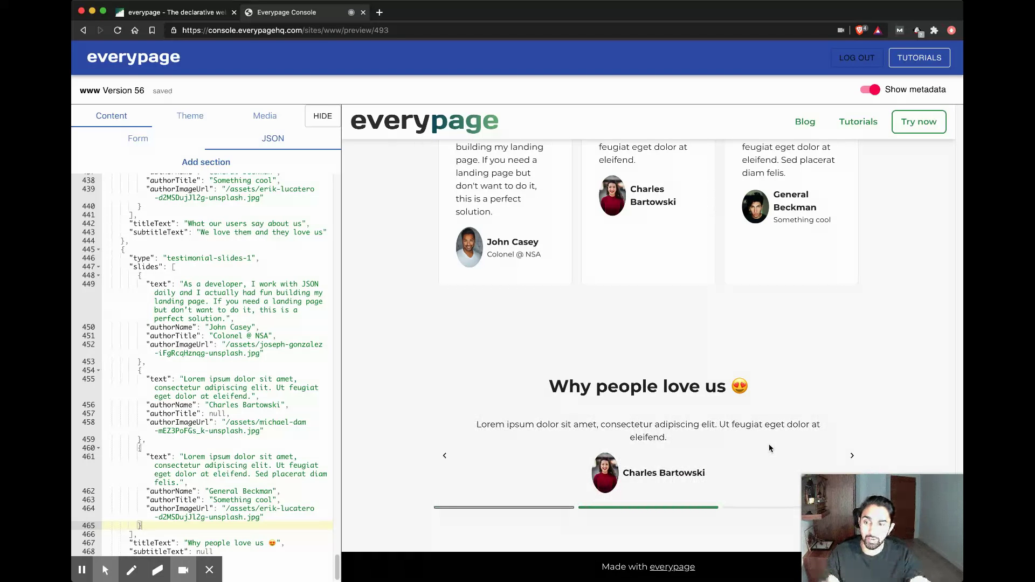
Add a Testimonial Boxes 1 section below the slides and view it in the page preview.
left_click(241, 162)
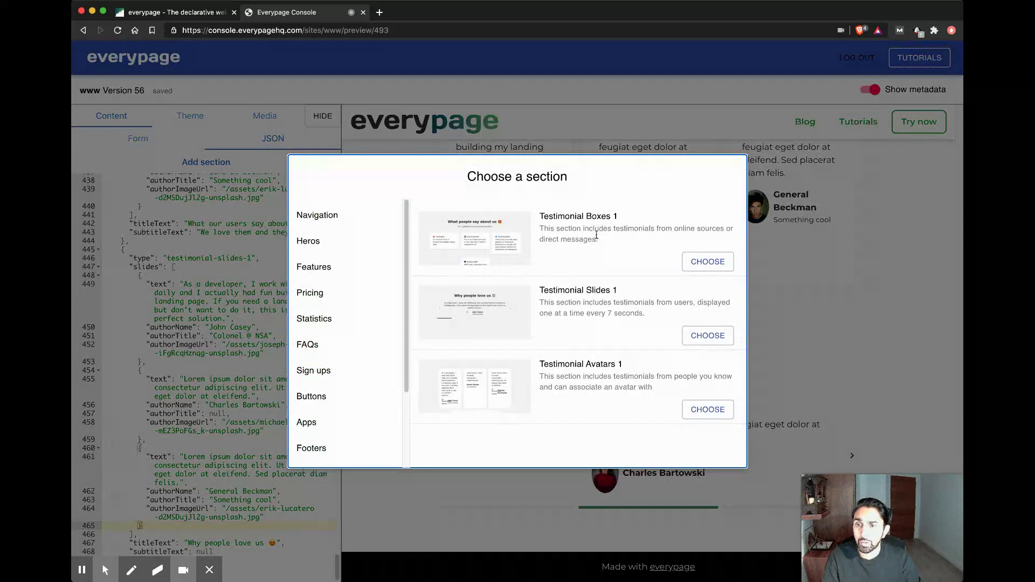
left_click(722, 266)
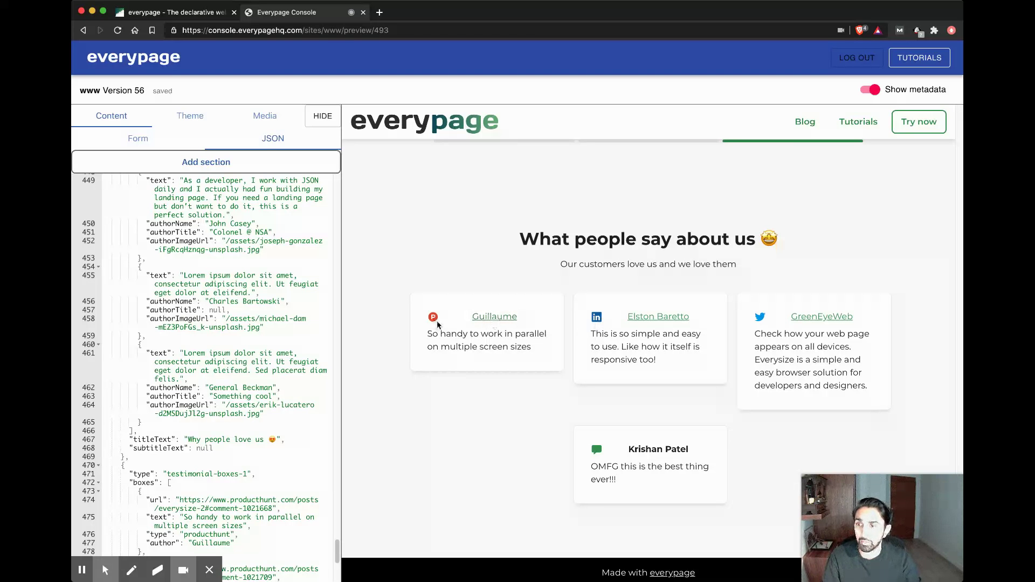
scroll(437, 322, "up", 2)
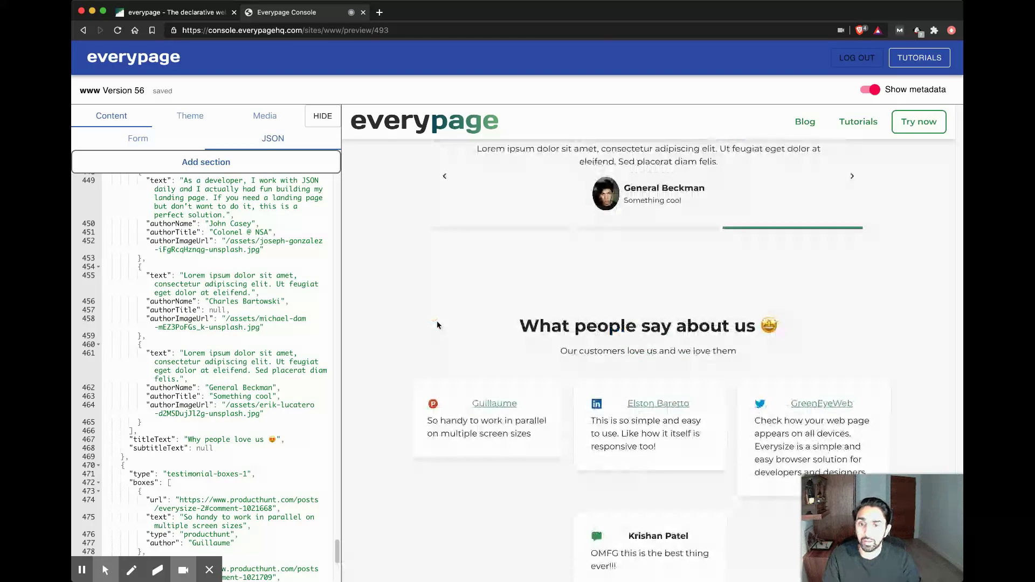